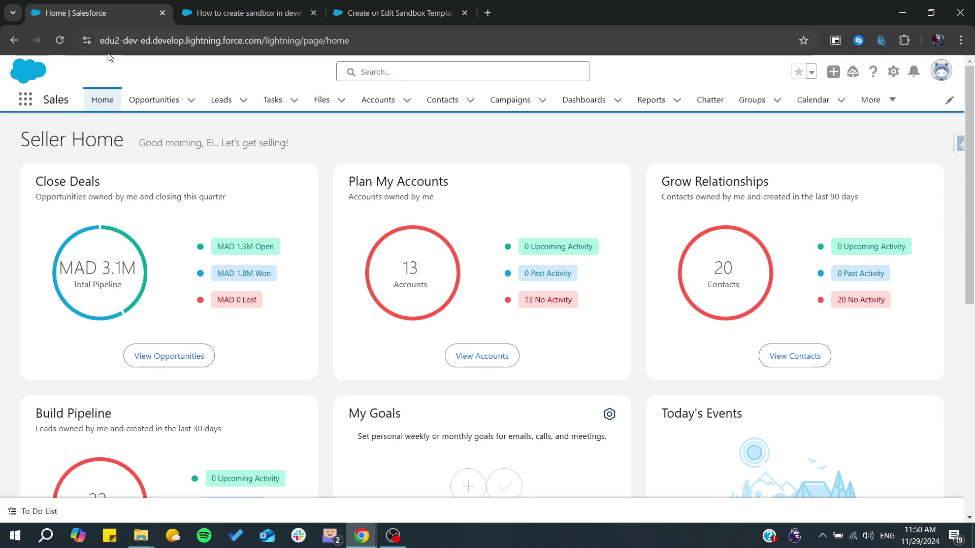
- Highlight the accepted answer saying sandboxes can't be created in Developer edition
left_click(216, 15)
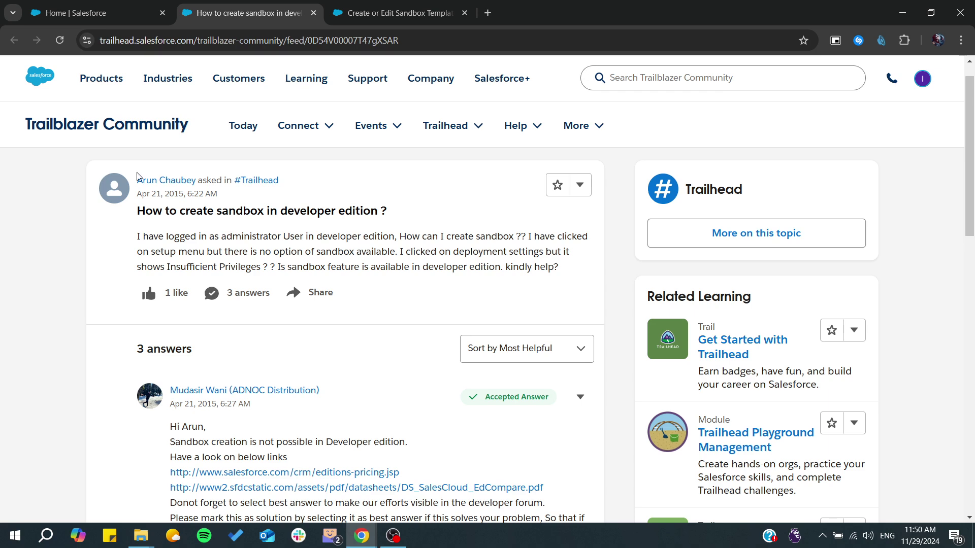
scroll(32, 184, "down", 2)
scroll(32, 184, "up", 1)
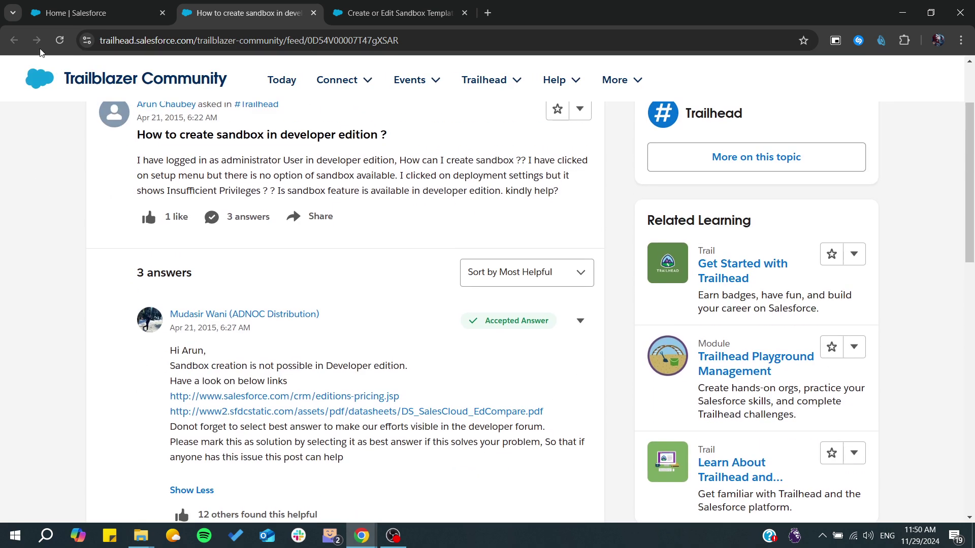
scroll(26, 155, "up", 1)
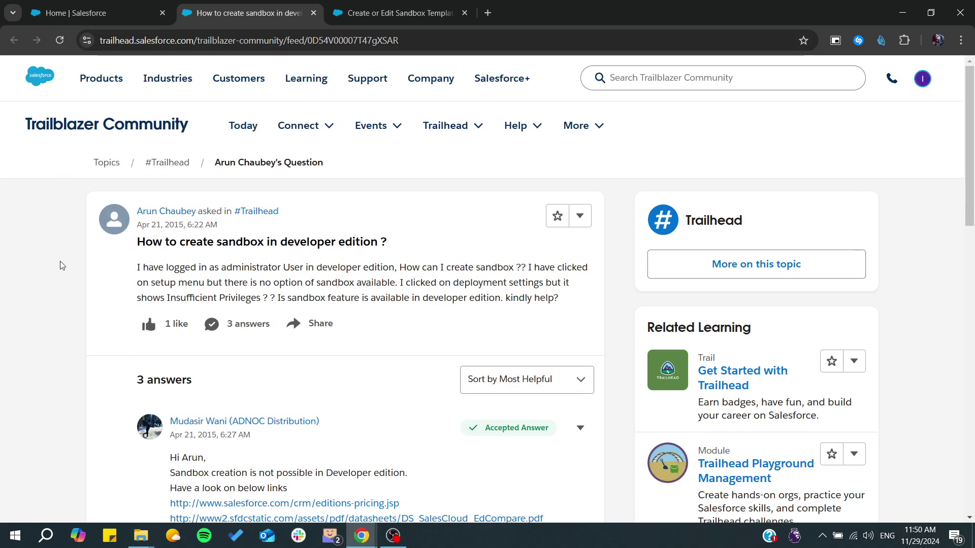
scroll(114, 289, "down", 3)
scroll(171, 320, "down", 2)
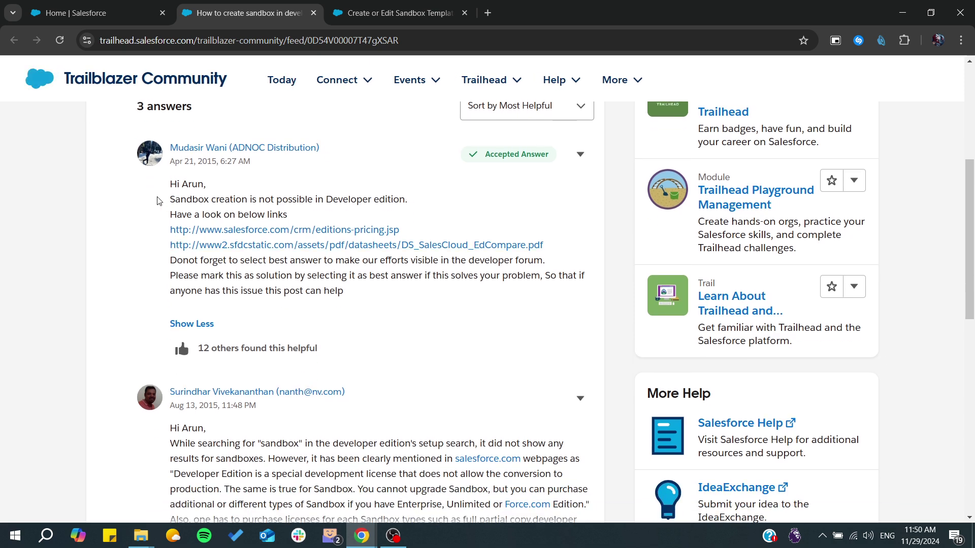
left_click_drag(168, 146, 394, 201)
left_click(394, 201)
left_click_drag(327, 199, 408, 199)
- Glance at the org home page and the sandbox templates article, then return to the community answers
left_click(70, 14)
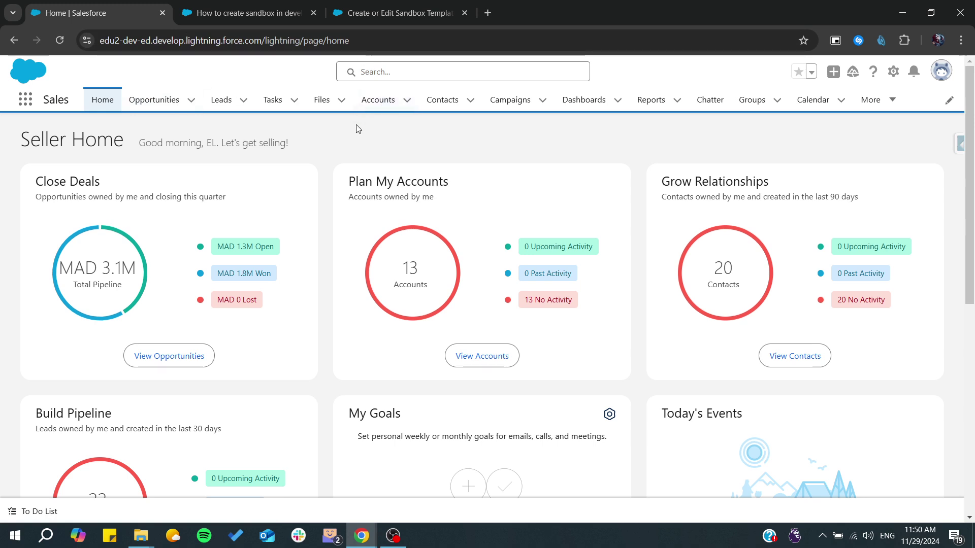
left_click(242, 18)
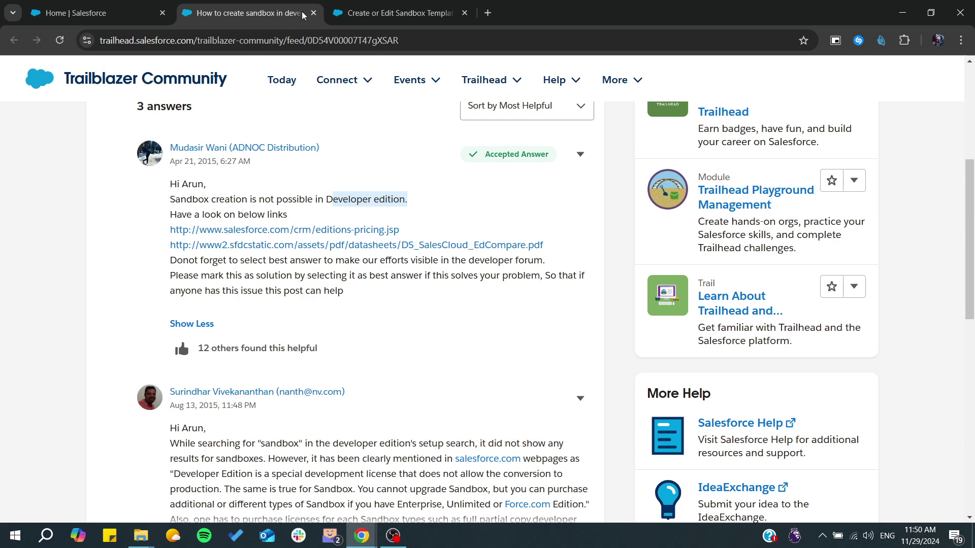
left_click(342, 14)
left_click(568, 198)
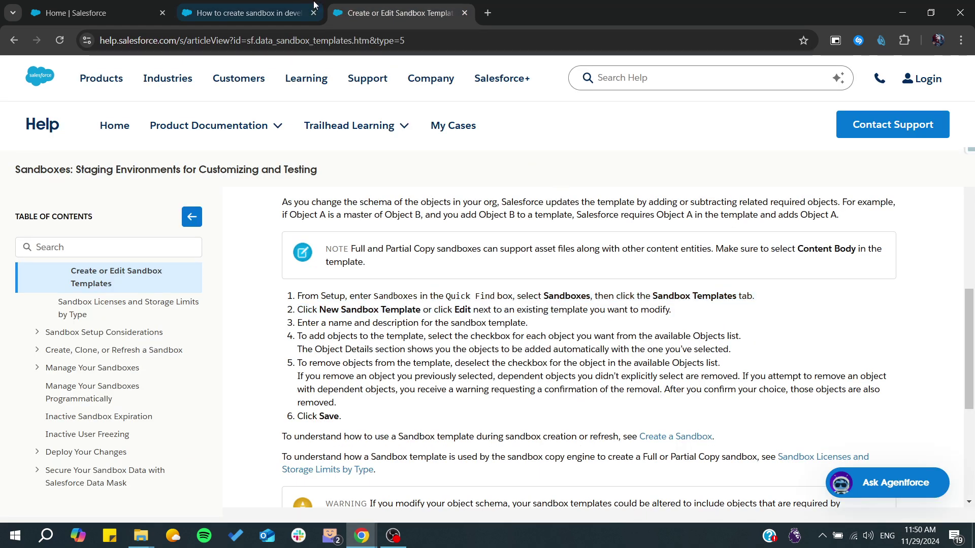
left_click(263, 14)
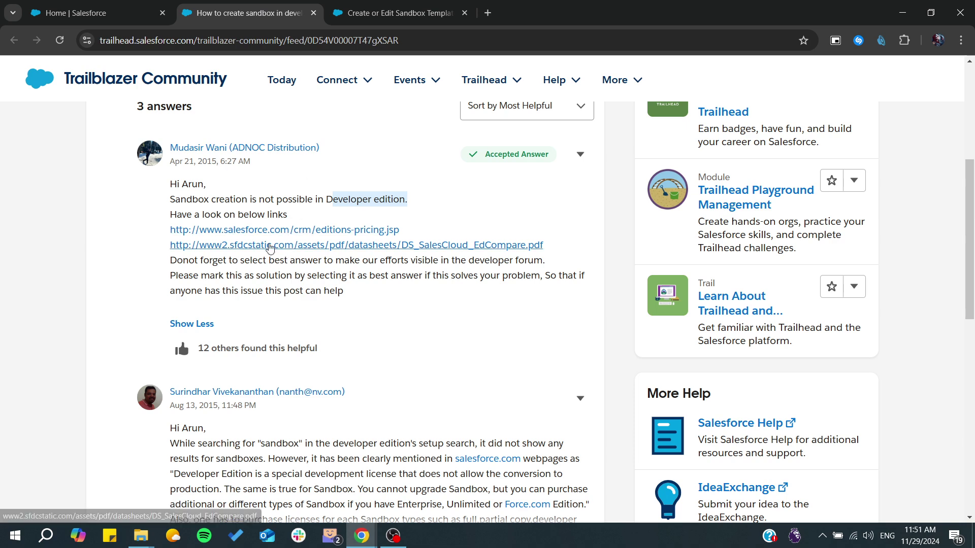
left_click(175, 199)
left_click_drag(174, 199, 391, 200)
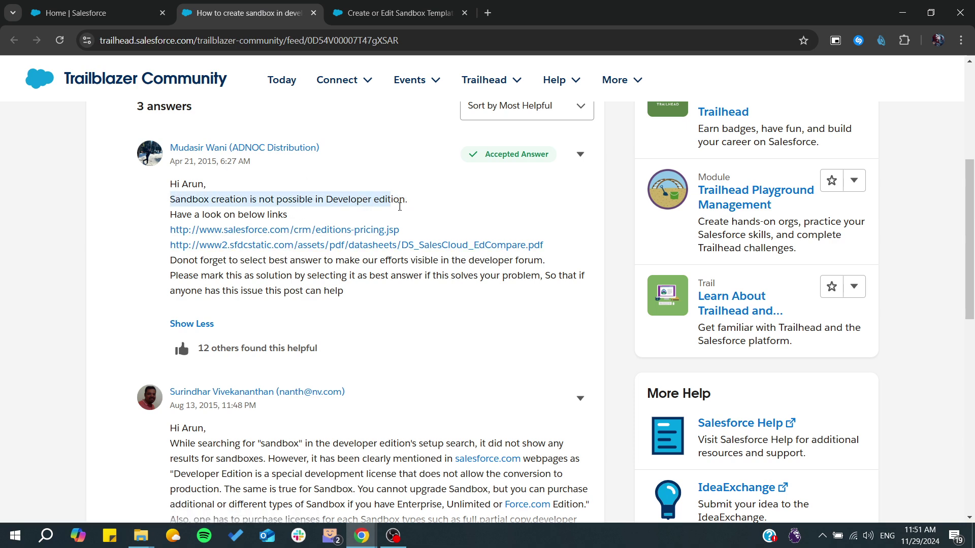
scroll(374, 215, "down", 1)
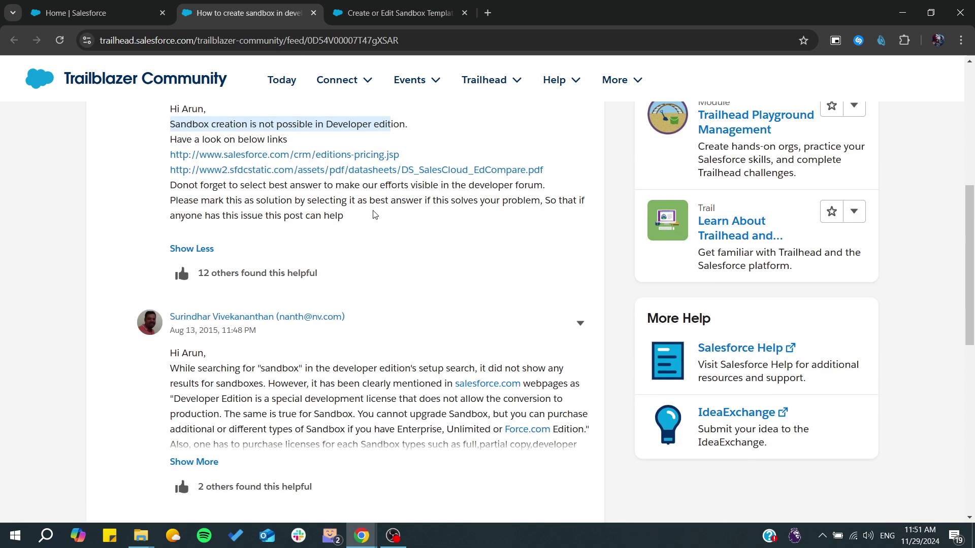
- Highlight the supported editions listed in the Create or Edit Sandbox Templates article
left_click(367, 15)
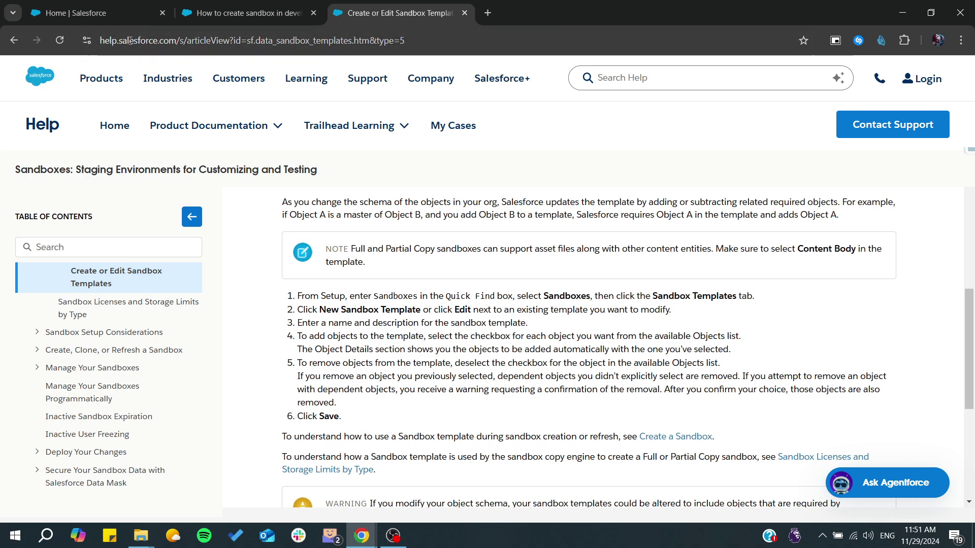
left_click_drag(100, 40, 162, 40)
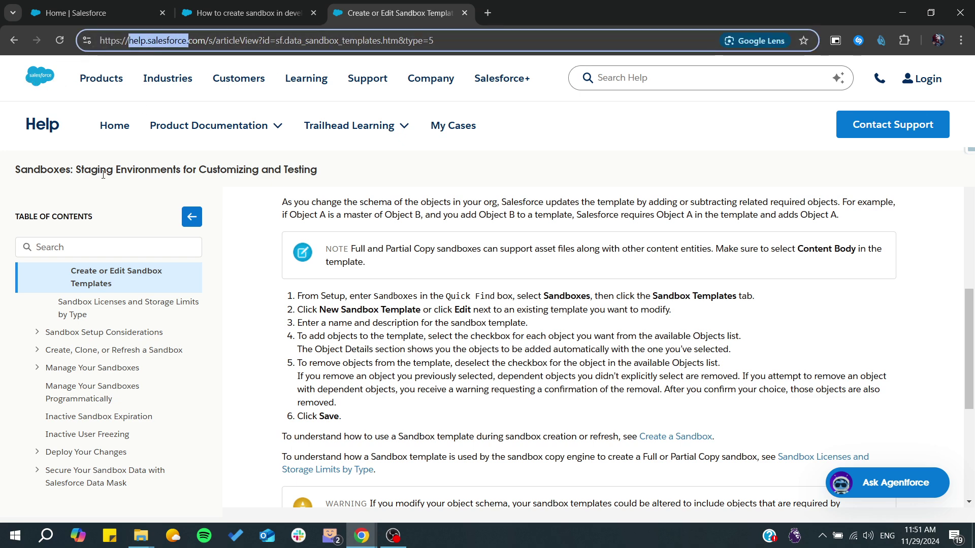
left_click(247, 239)
scroll(267, 246, "up", 5)
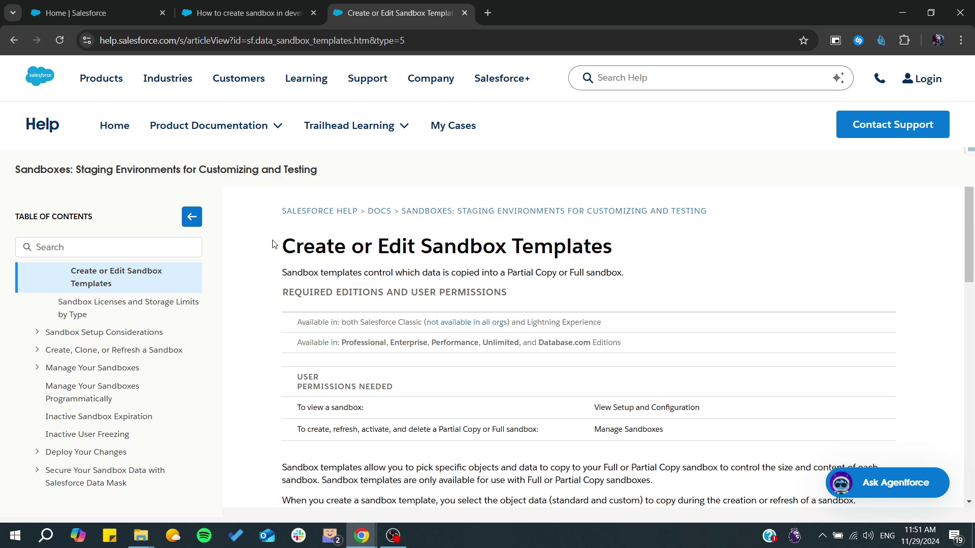
left_click_drag(297, 245, 638, 242)
scroll(434, 305, "down", 2)
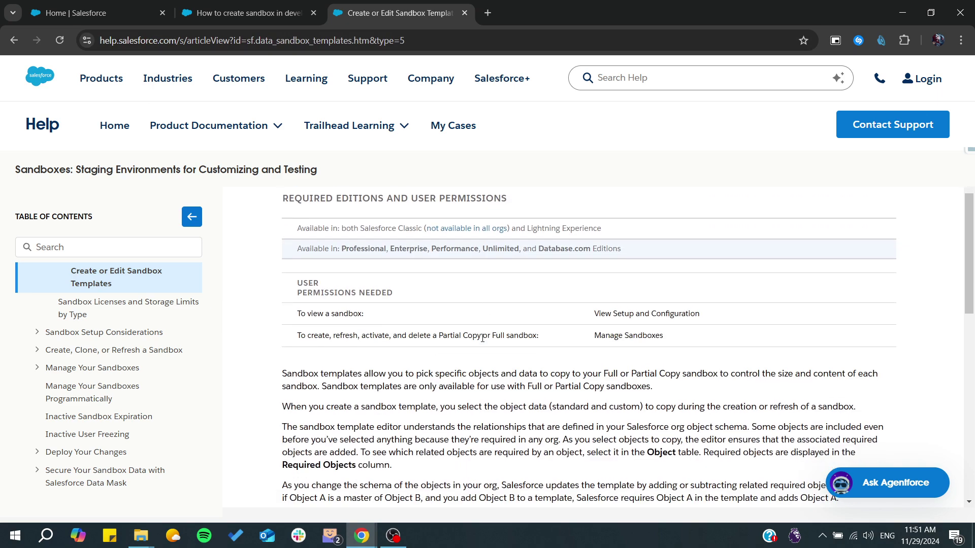
scroll(397, 299, "up", 1)
left_click_drag(341, 291, 524, 290)
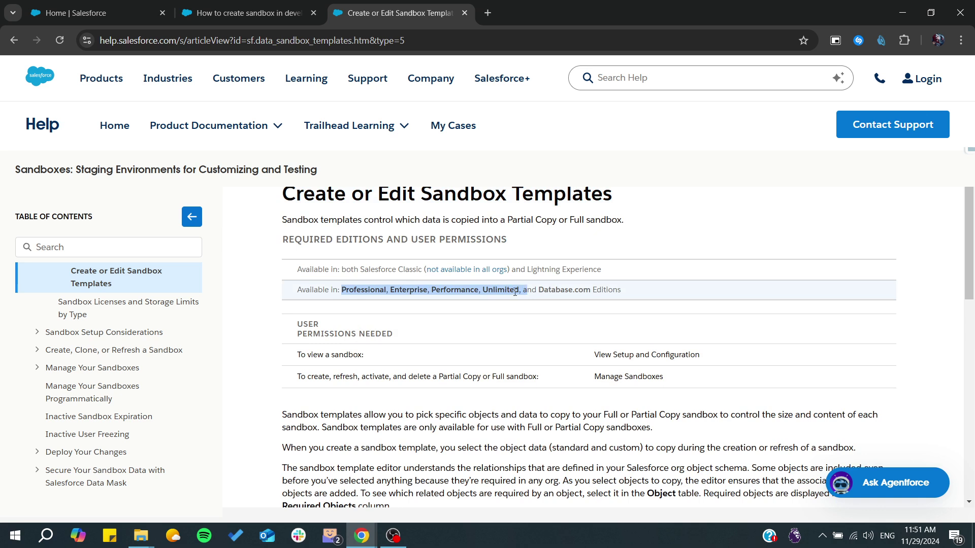
- Search the Developer Edition org's Setup for 'sand', find nothing, then load the trial org in a new tab
key("ctrl+shift+Tab")
key("ctrl+shift+Tab")
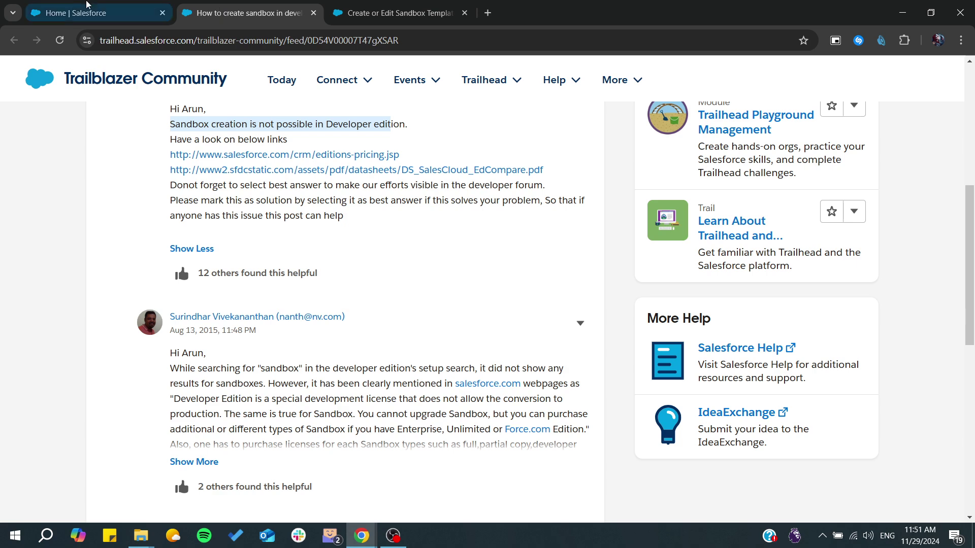
left_click(893, 71)
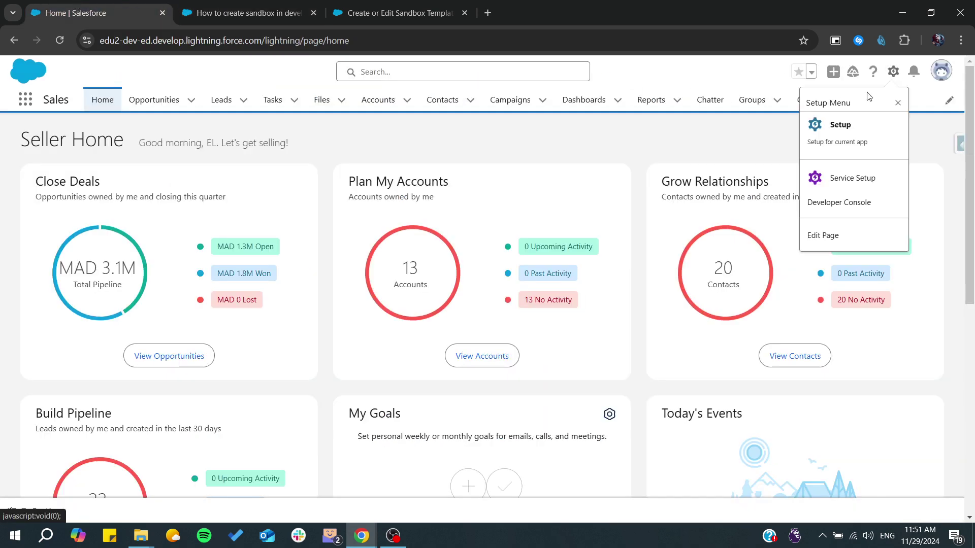
left_click(849, 124)
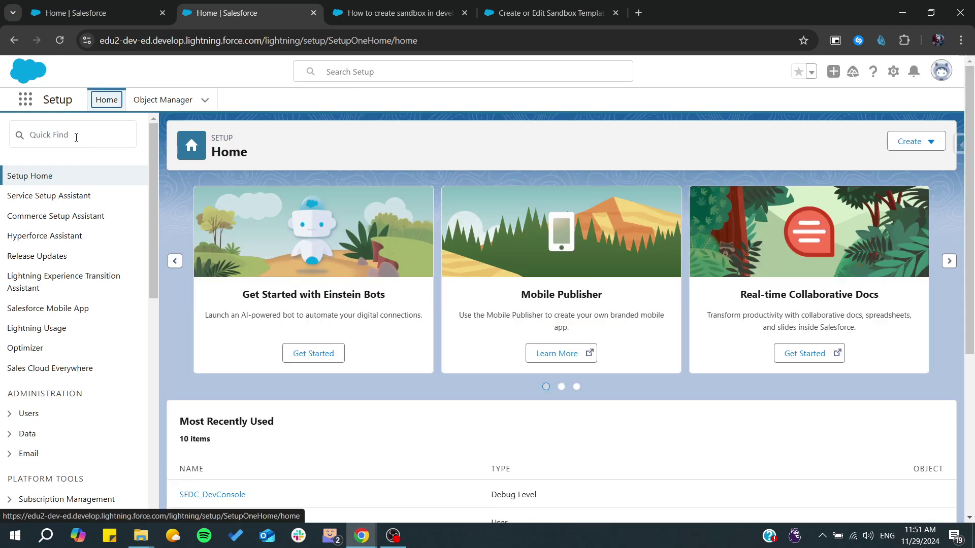
left_click(77, 137)
type("san")
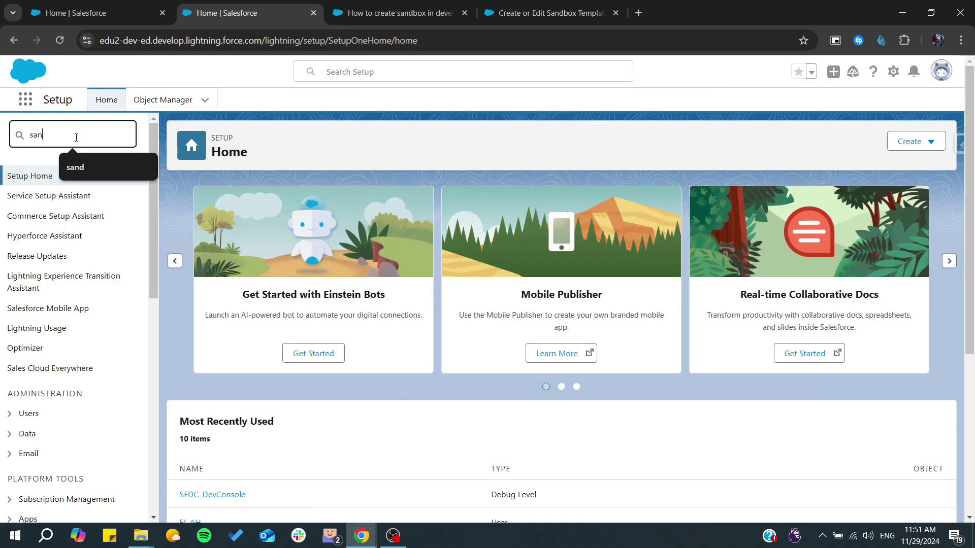
type("d")
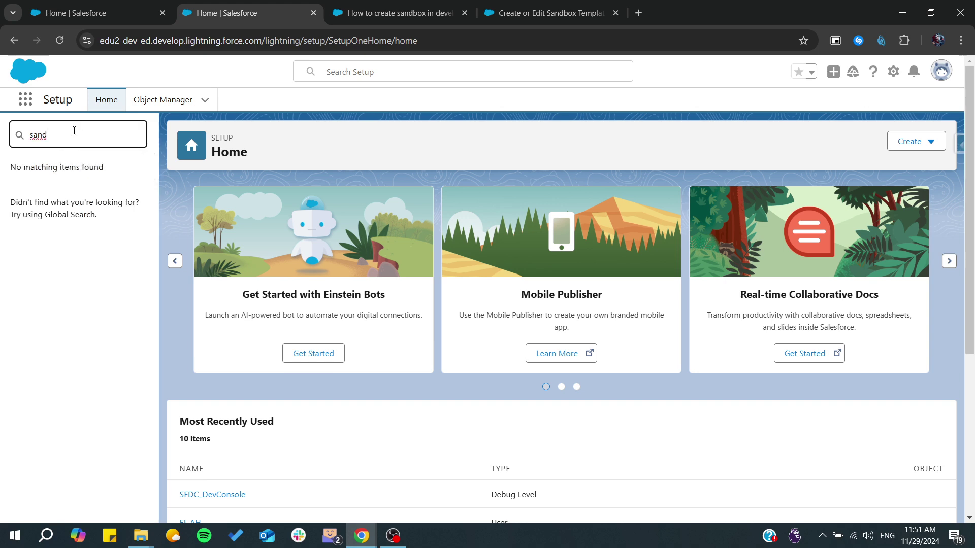
left_click(638, 12)
type("ja")
key("Return")
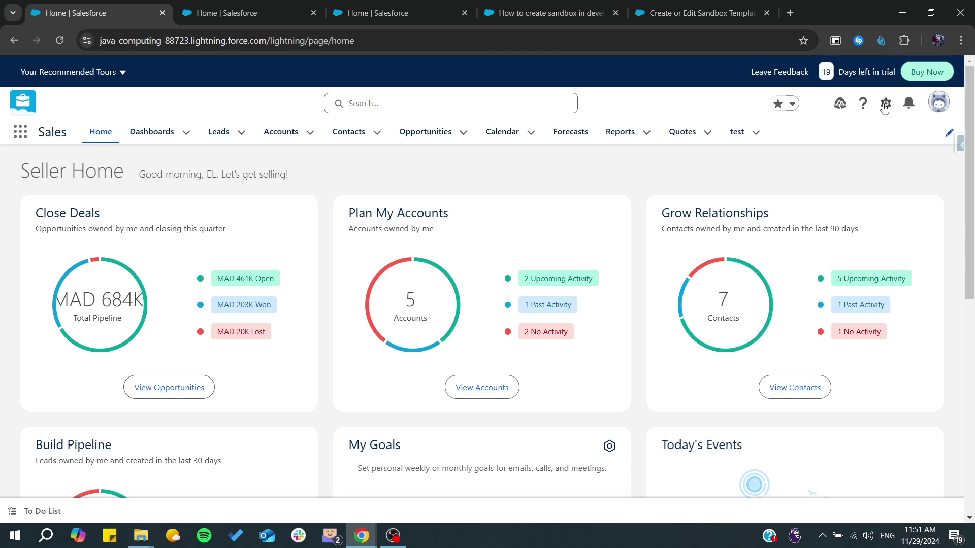
- Find and open the trial org's Sandboxes setup page, then revisit the Developer Edition Setup tab
left_click(886, 102)
left_click(810, 168)
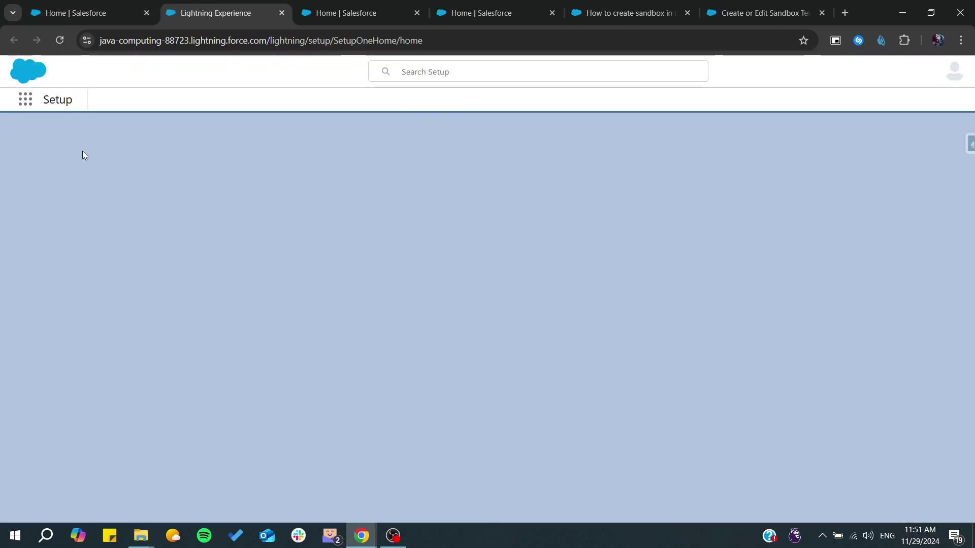
left_click(68, 133)
type("s")
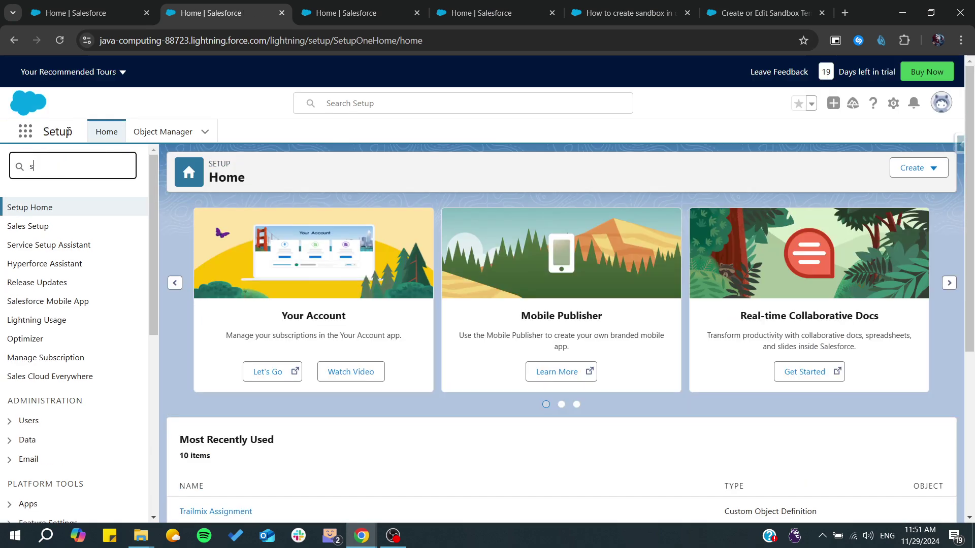
type("nd")
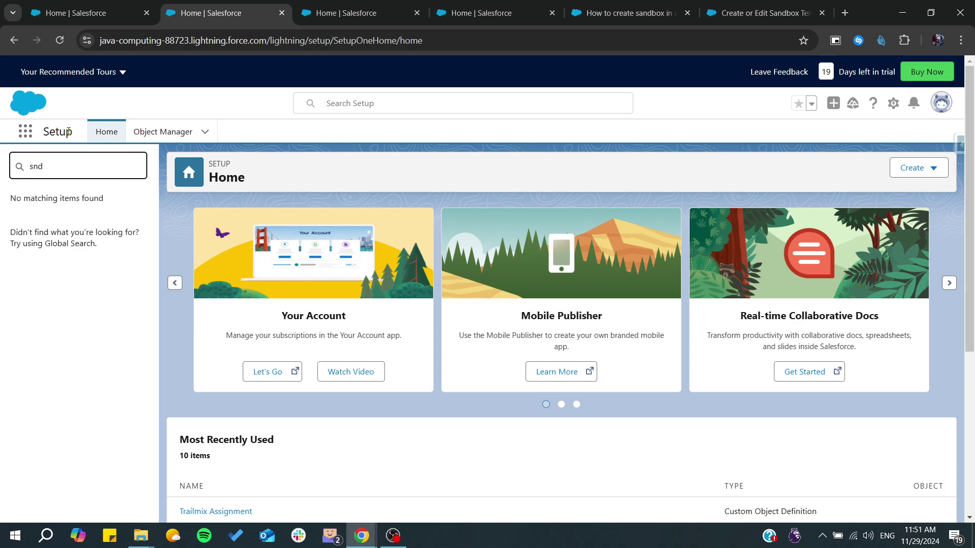
key("BackSpace")
key("BackSpace")
type("and")
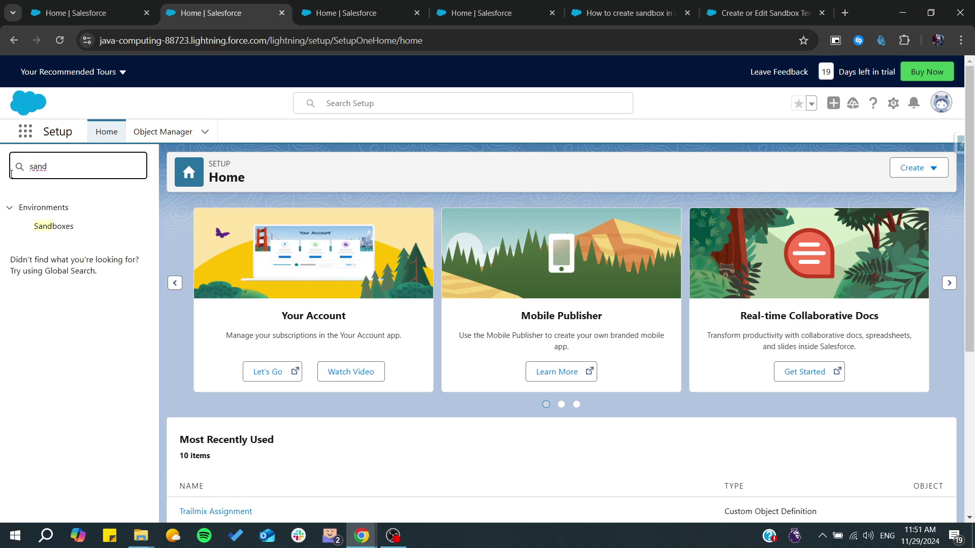
left_click(46, 225)
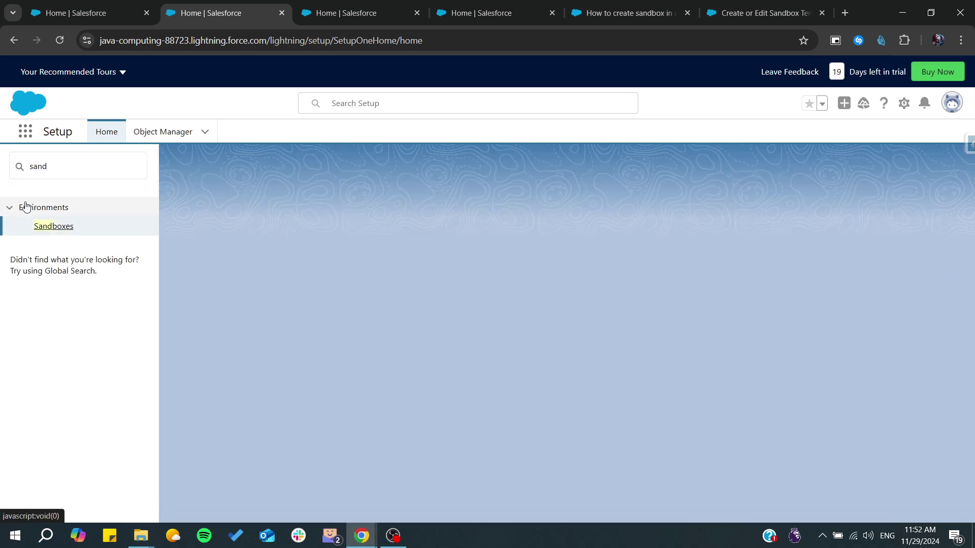
left_click(478, 14)
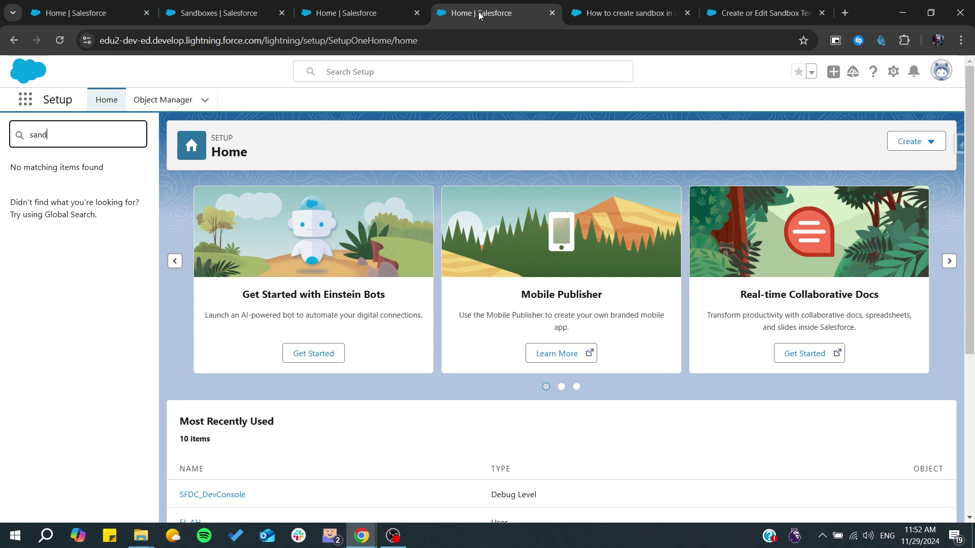
- Review the trial org's Sandboxes page and its Developer sandbox, then go to the Developer Edition org's Seller Home
left_click(579, 17)
left_click(747, 7)
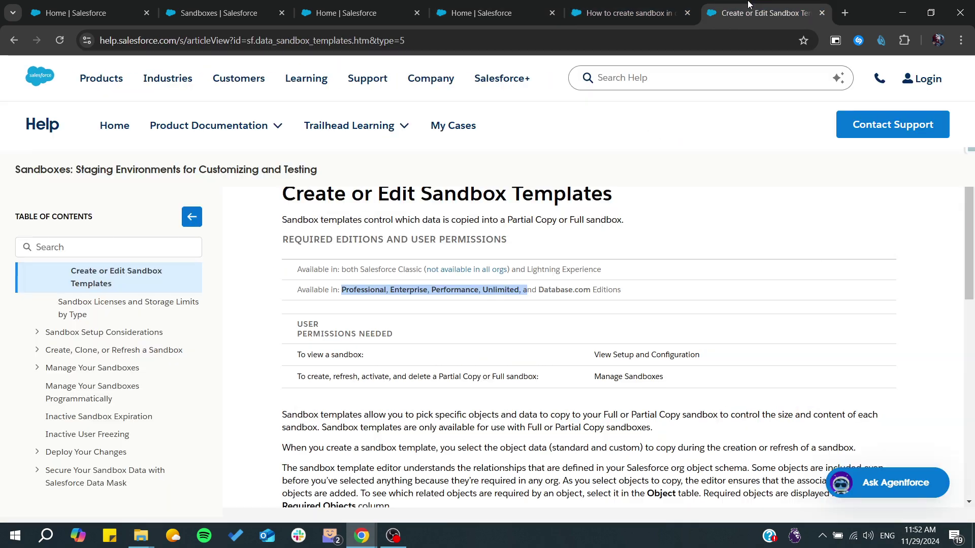
left_click(185, 8)
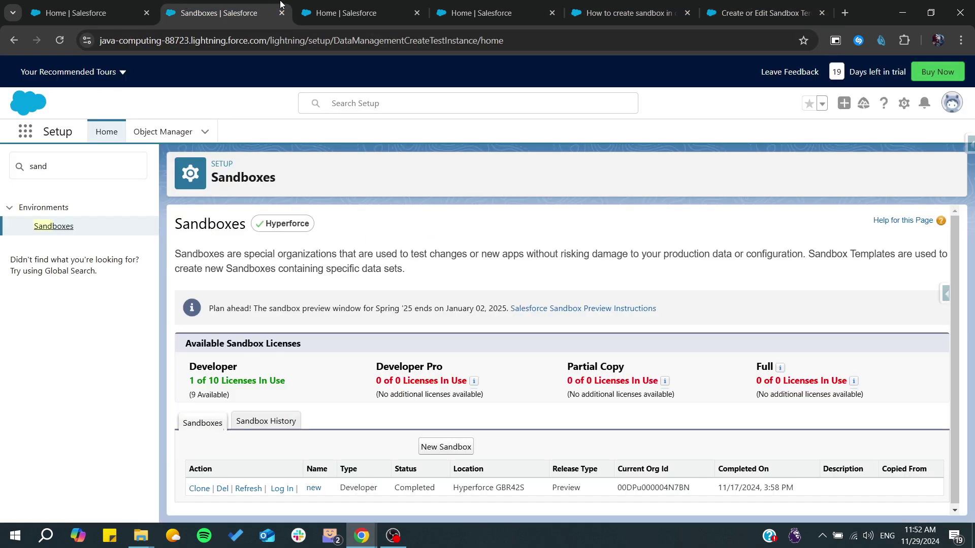
left_click(306, 9)
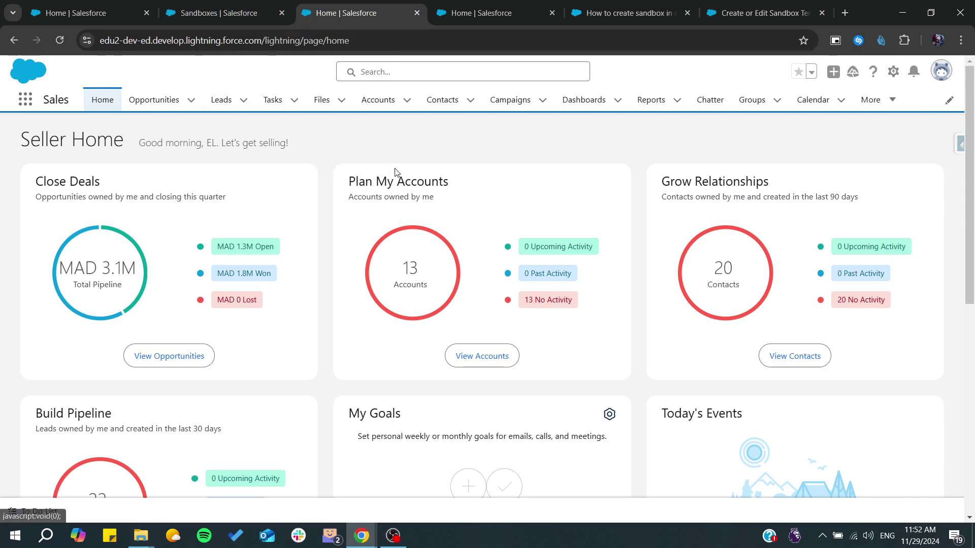
scroll(395, 173, "down", 1)
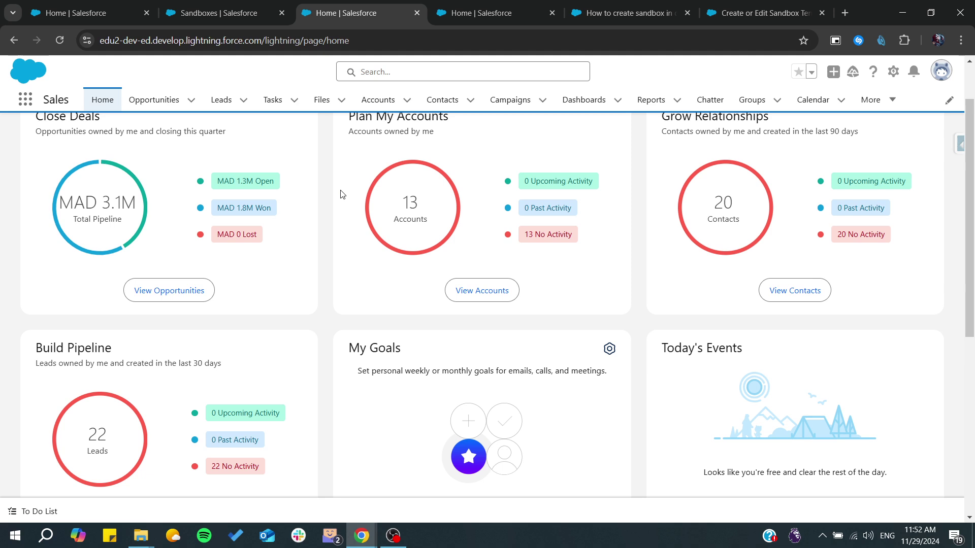
scroll(341, 194, "down", 1)
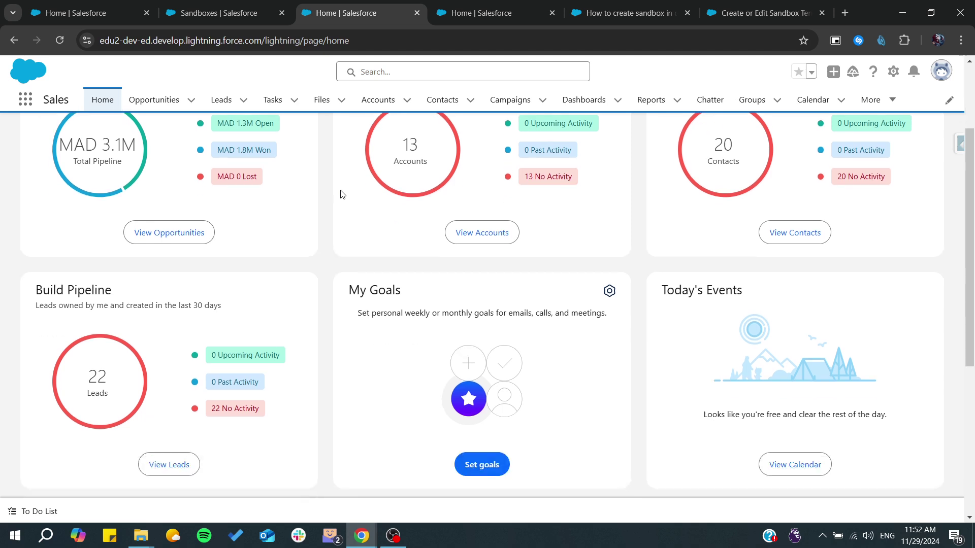